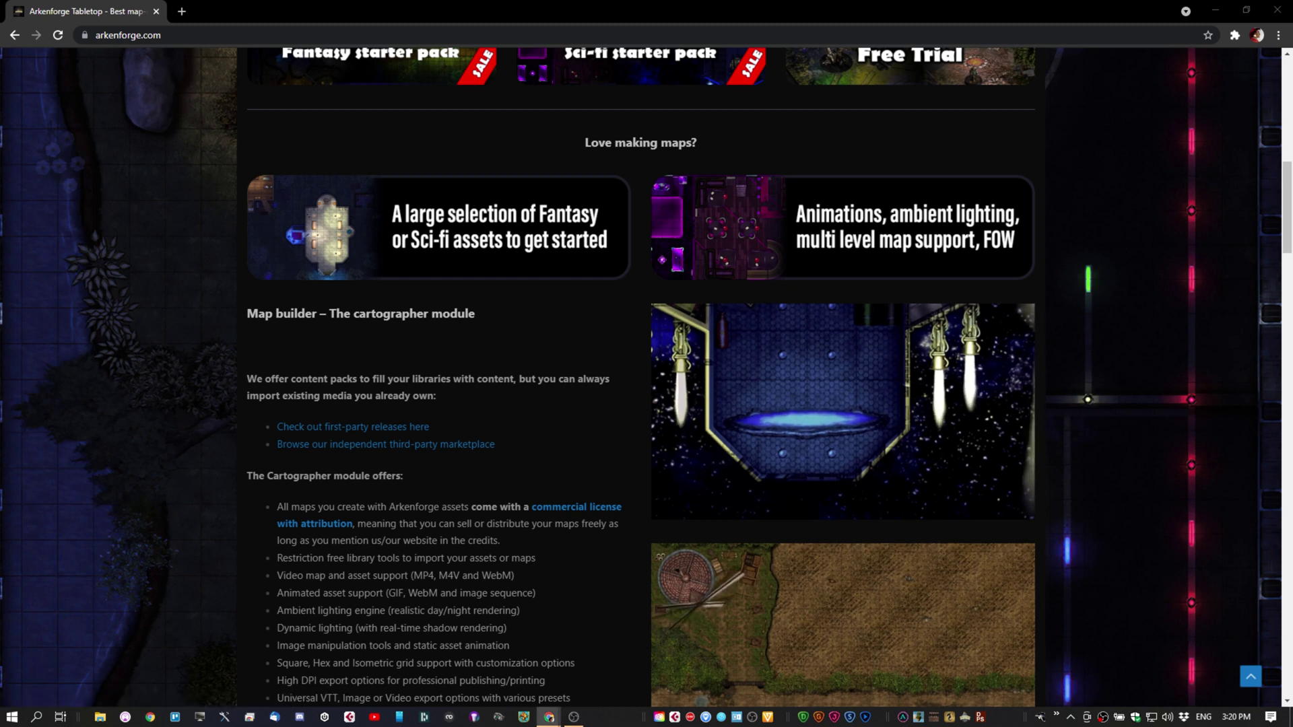
# Step: Go to the VTT Enhancement Suite website from the pasted address
pyautogui.hotkey('ctrl', 'l')
pyautogui.write('https://justas-d.github.io/roll20-enhancement-suite/')
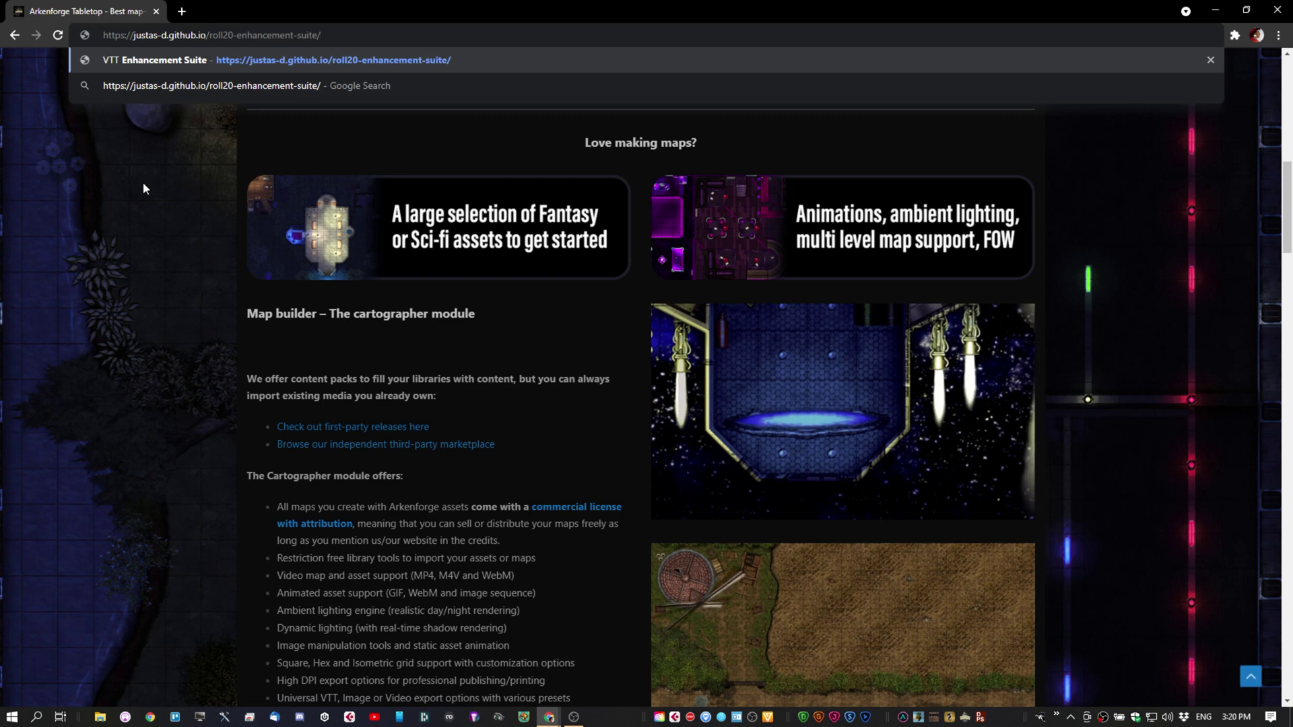
pyautogui.press('Return')
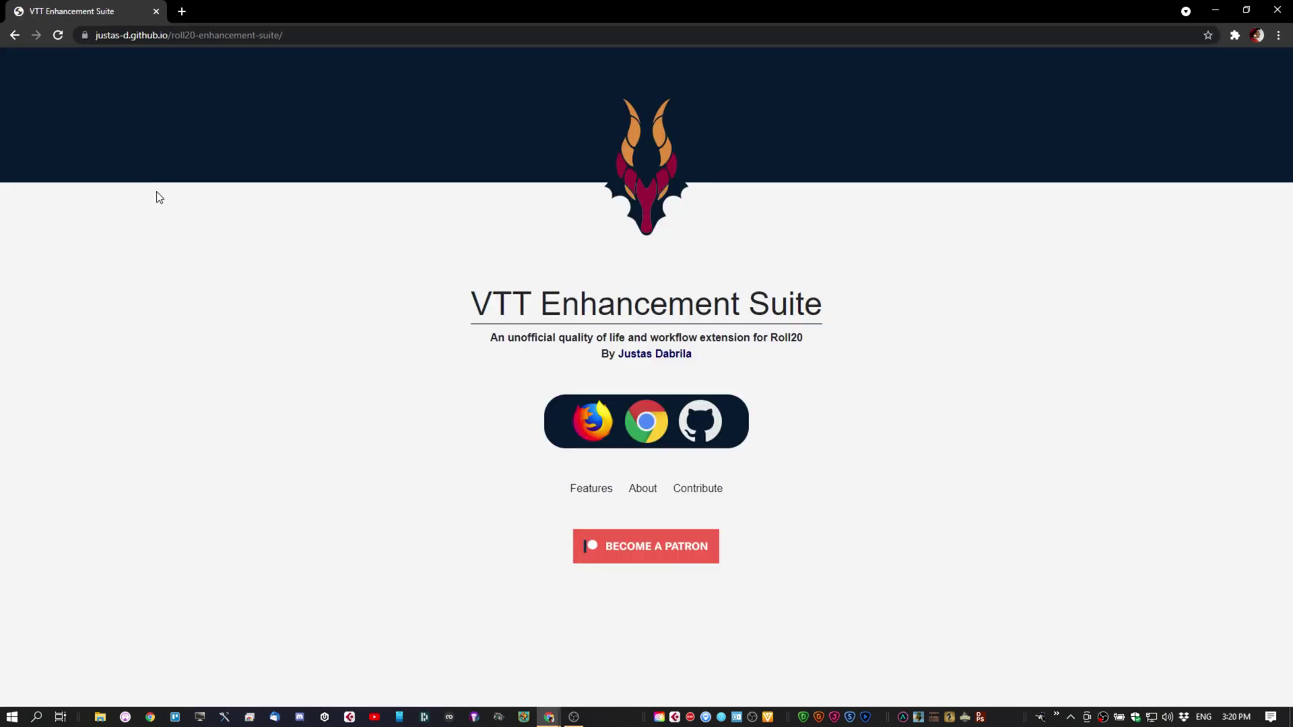
# Step: Download r20es_1.24.0_chrome.zip from the Chrome page and show it in its folder
pyautogui.click(648, 427)
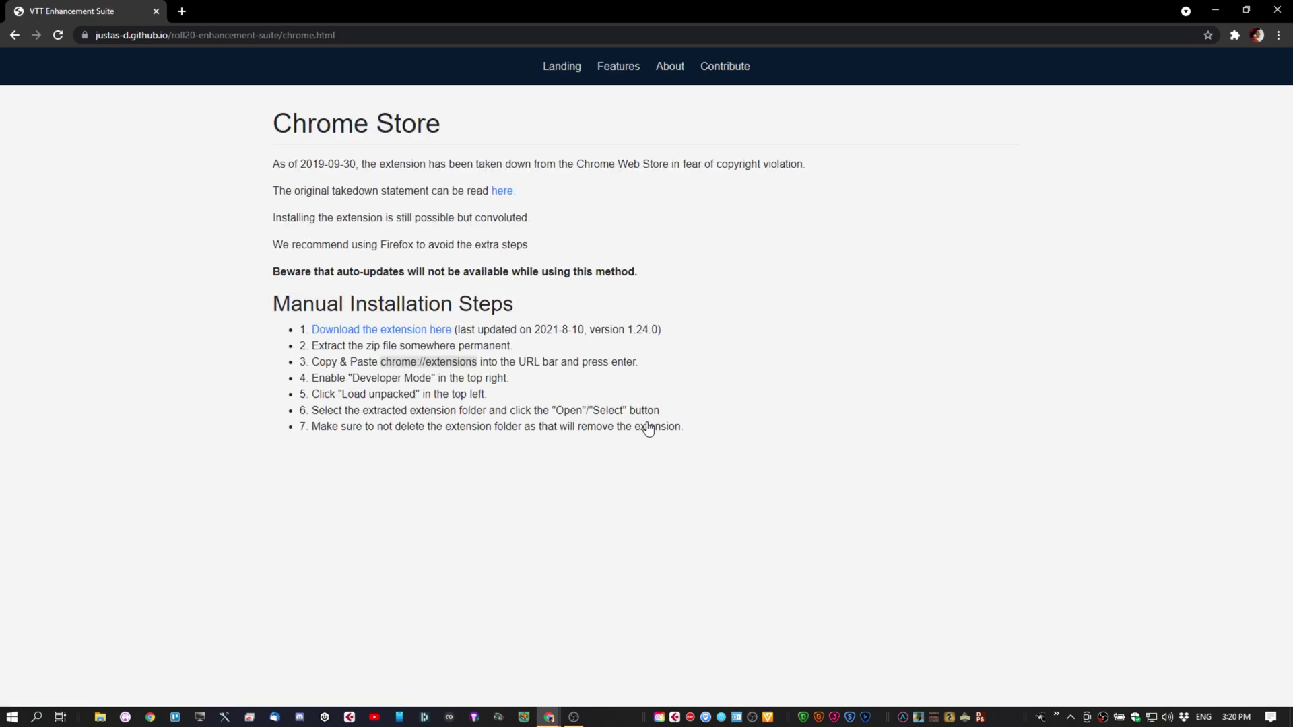
pyautogui.click(341, 336)
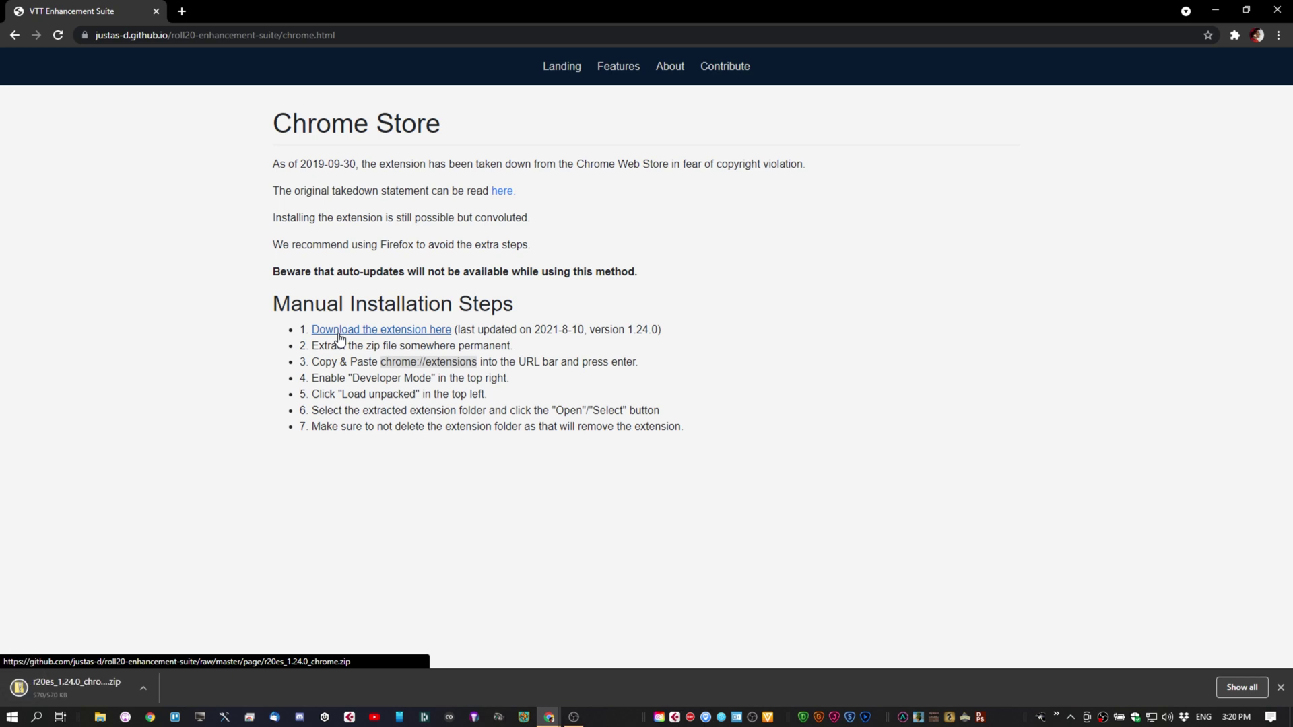
pyautogui.click(143, 688)
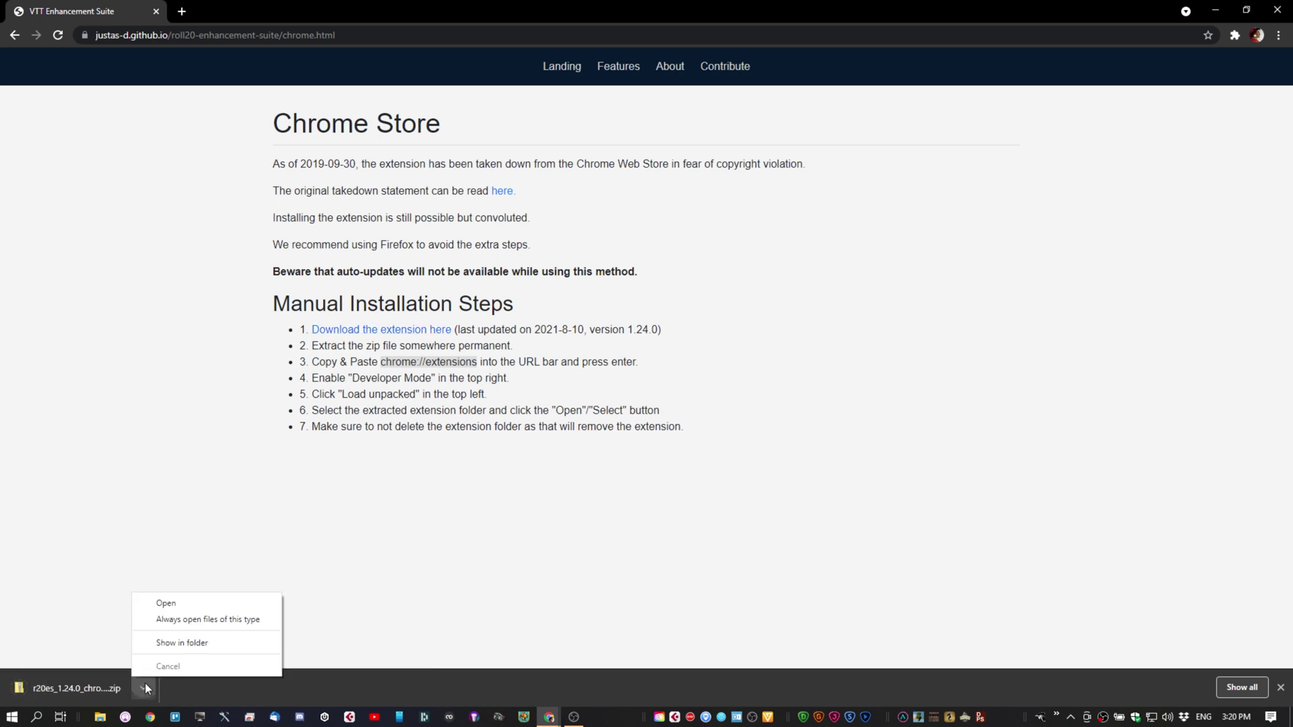
pyautogui.click(200, 645)
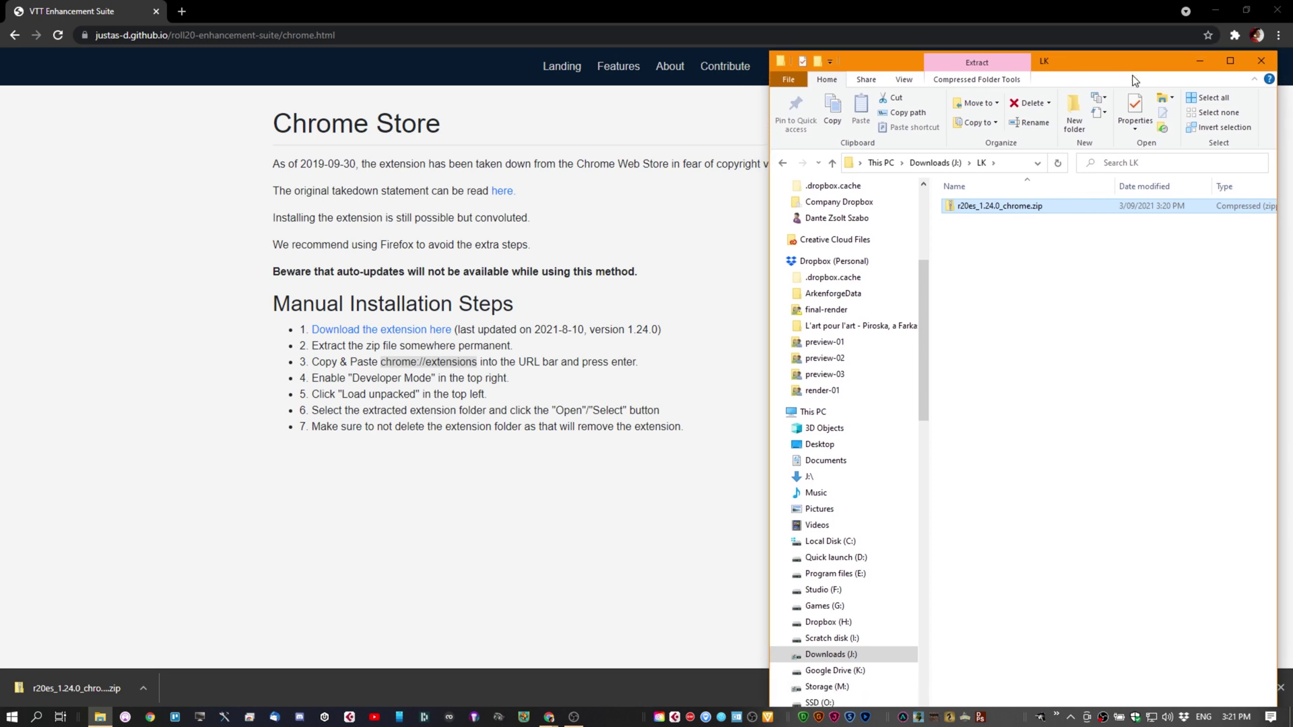
# Step: Open the chrome://extensions page in the browser
pyautogui.hotkey('alt', 'Tab')
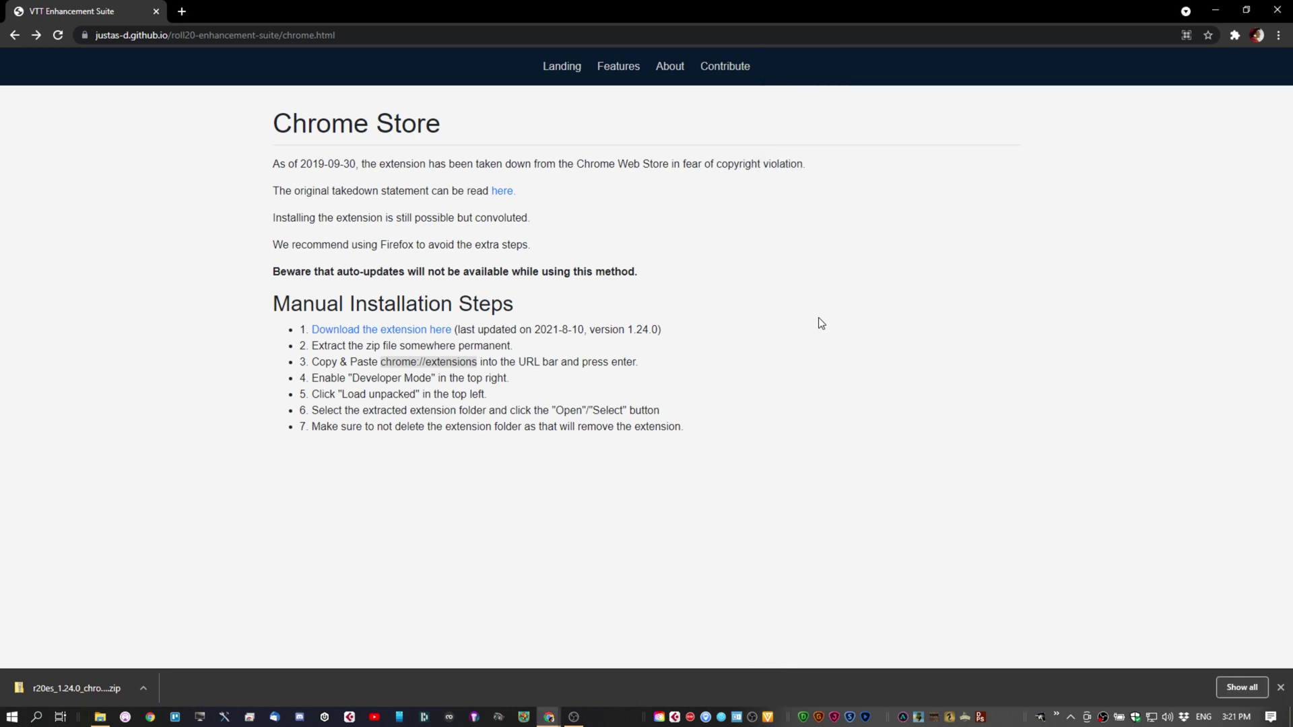
pyautogui.click(364, 34)
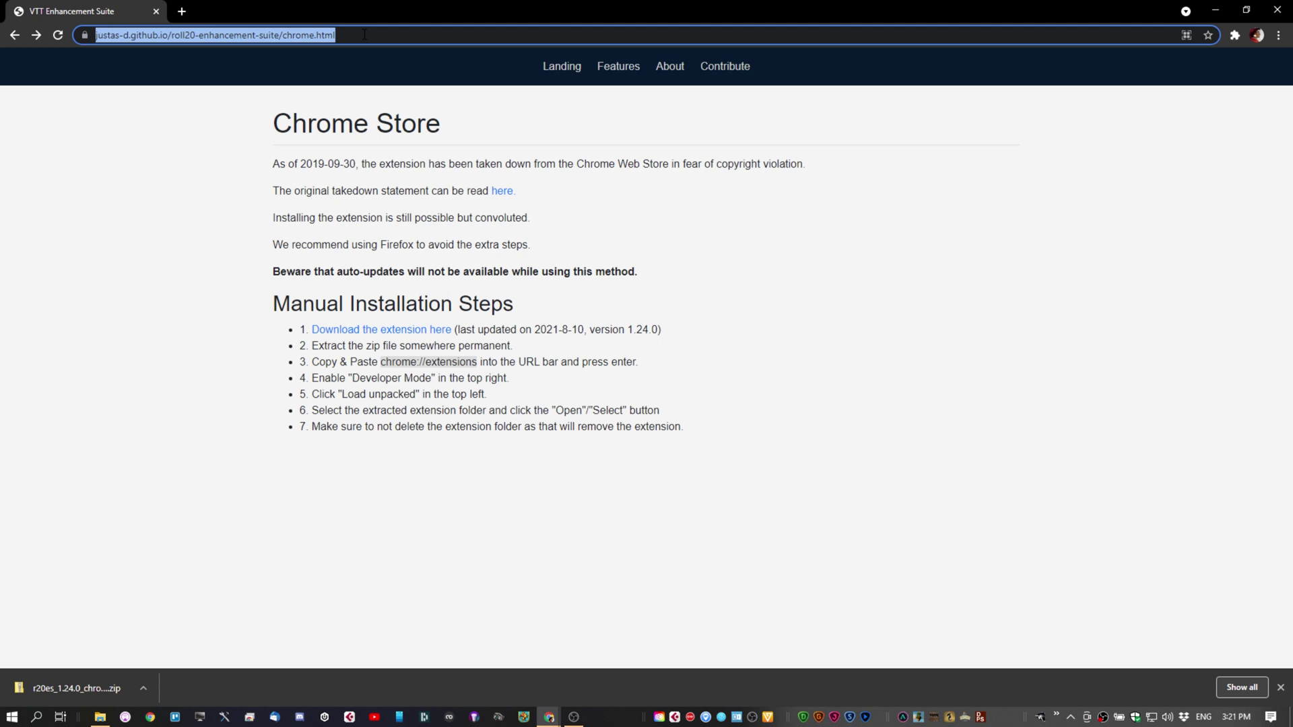
pyautogui.write('chrome://extensions/')
pyautogui.press('Return')
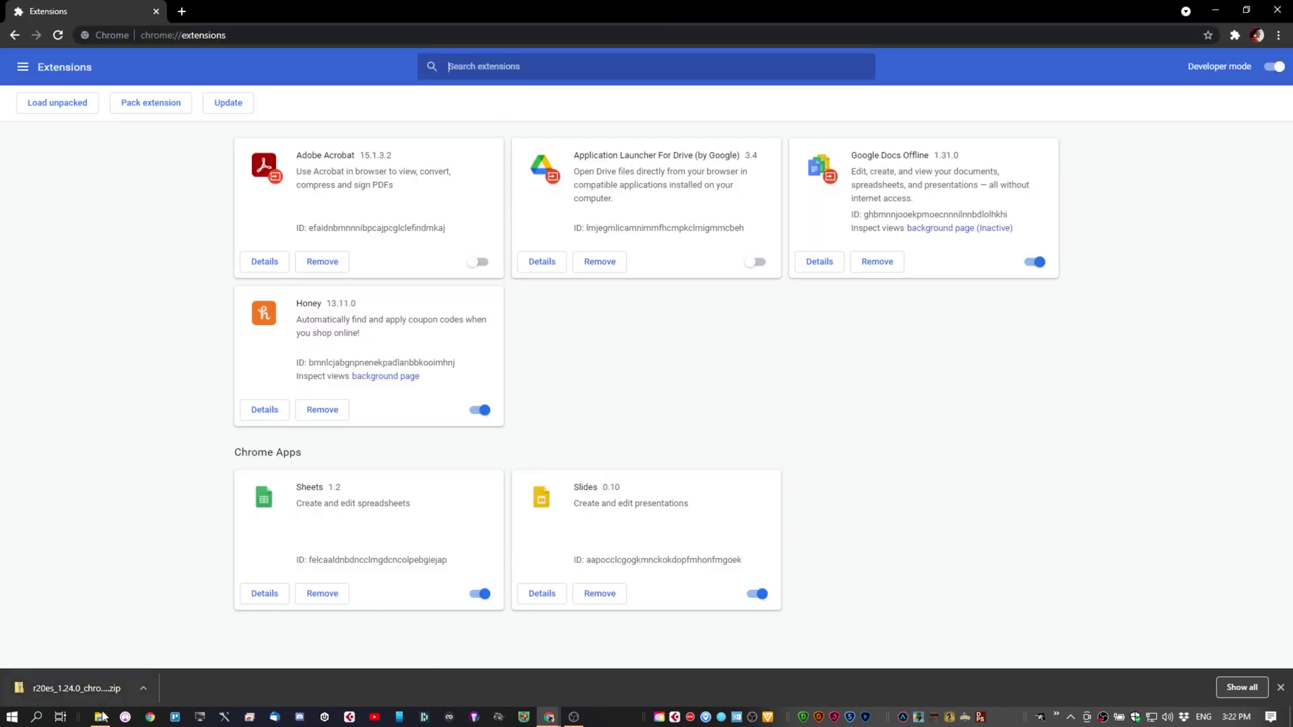
# Step: Drop r20es_1.24.0_chrome.zip onto the extensions page and make sure the extension is enabled
pyautogui.click(99, 717)
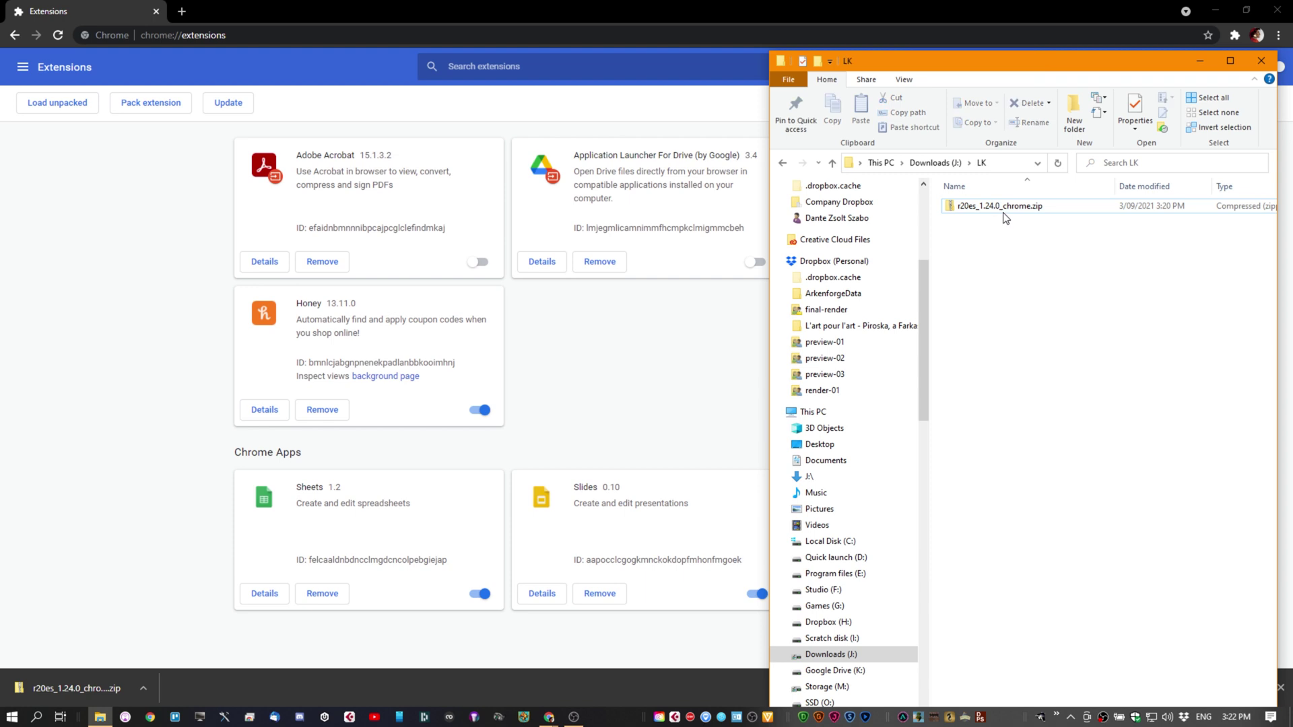
pyautogui.moveTo(1003, 208); pyautogui.dragTo(566, 365)
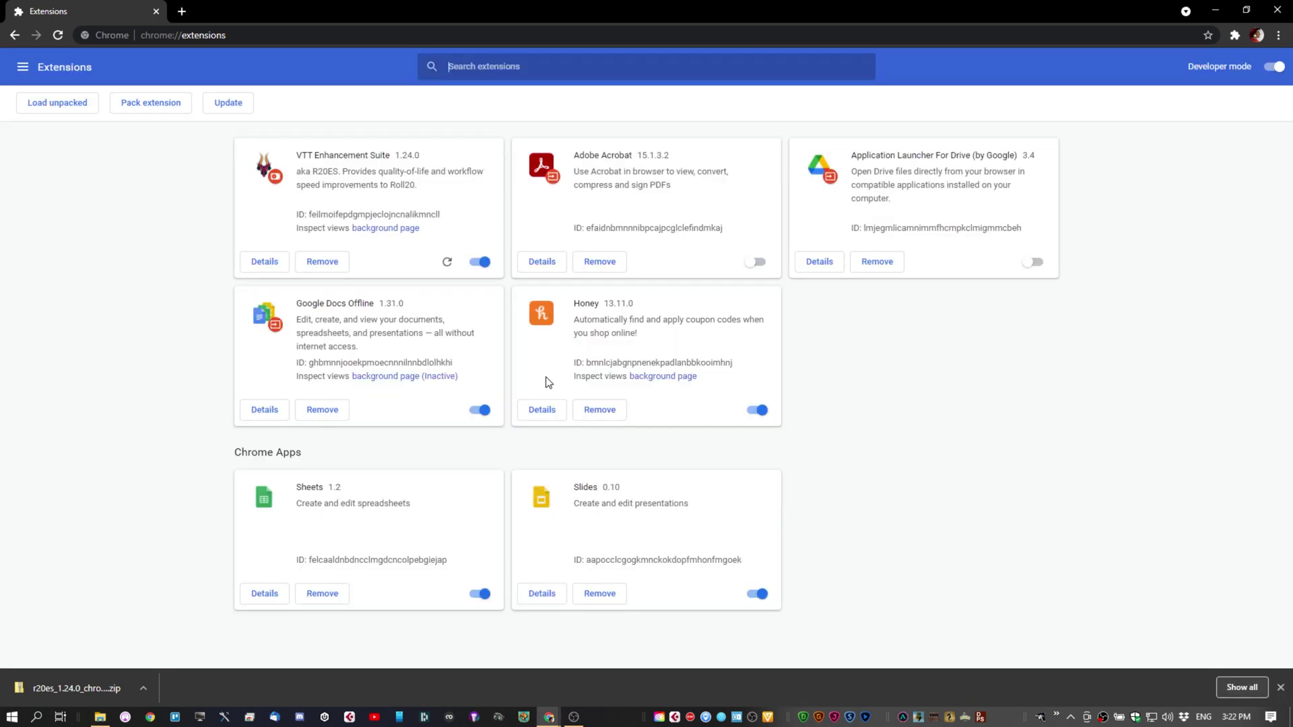
pyautogui.click(471, 264)
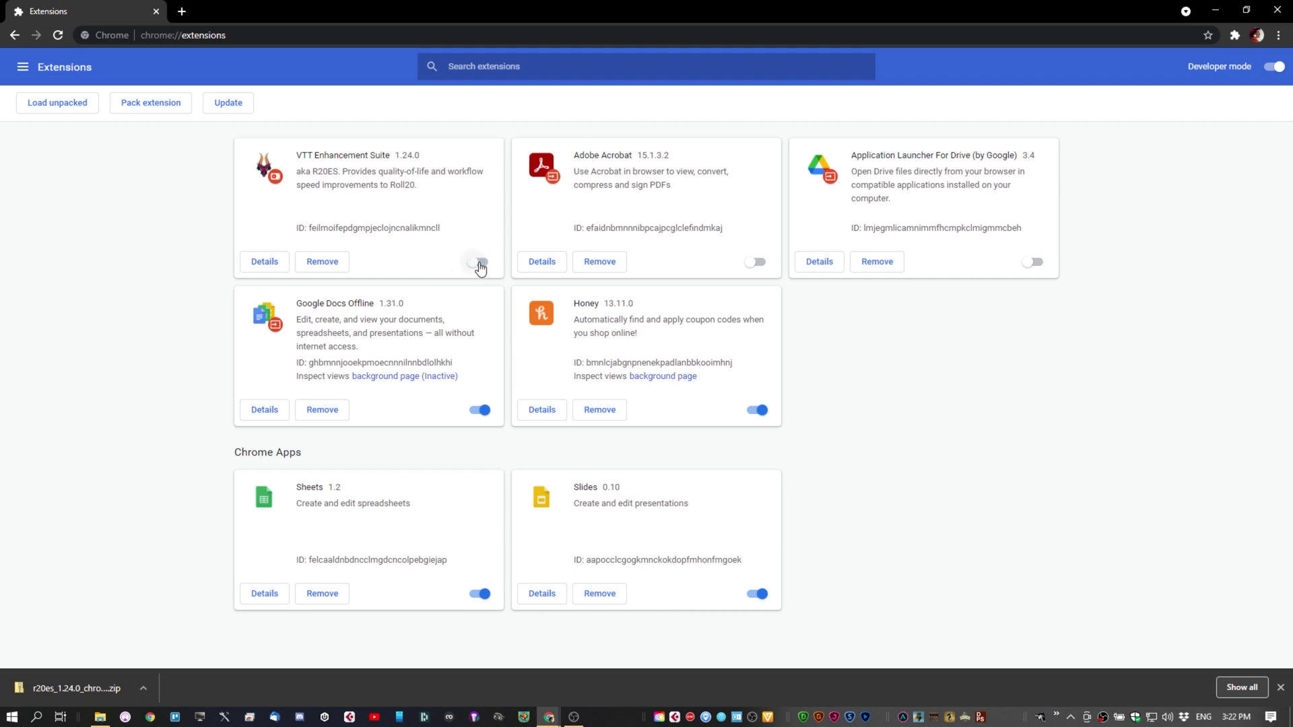
pyautogui.click(469, 266)
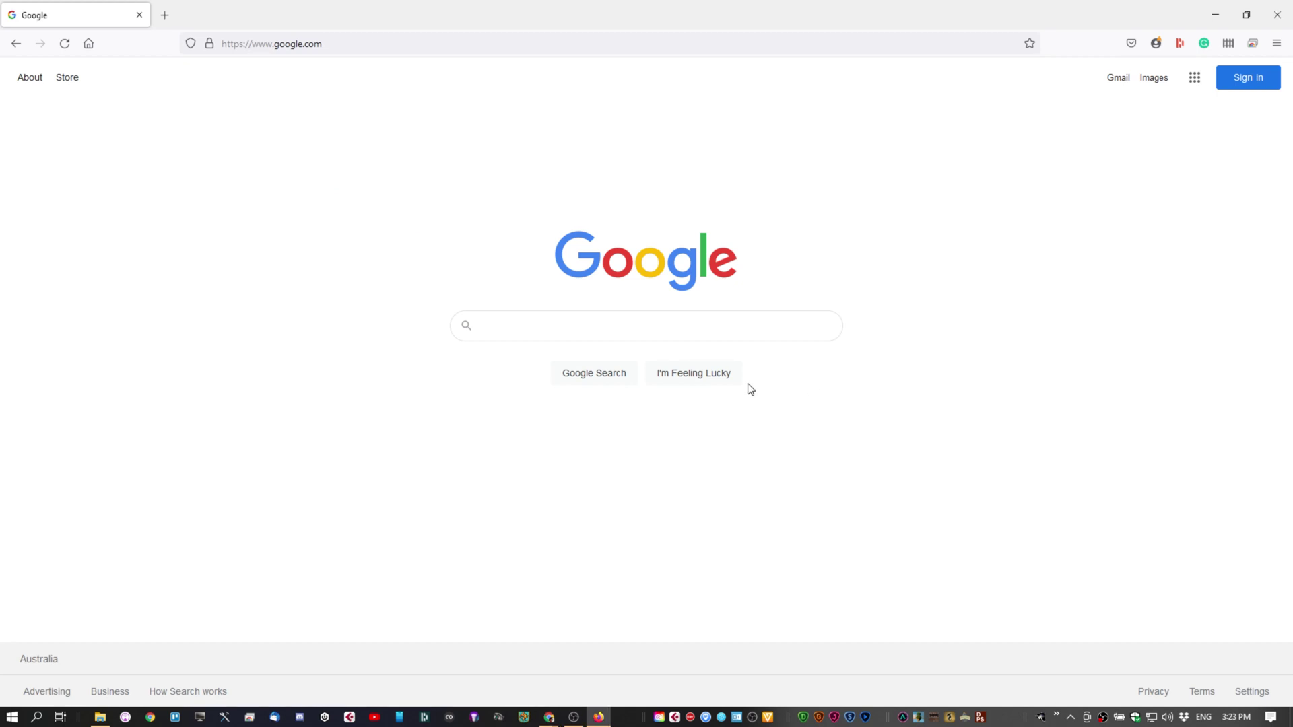
# Step: Add VTT Enhancement Suite to Firefox from its addons.mozilla.org page, approving its permissions
pyautogui.click(363, 43)
pyautogui.write('https://addons.mozilla.org/en-US/firefox/addon/roll20-enhancement-suite/')
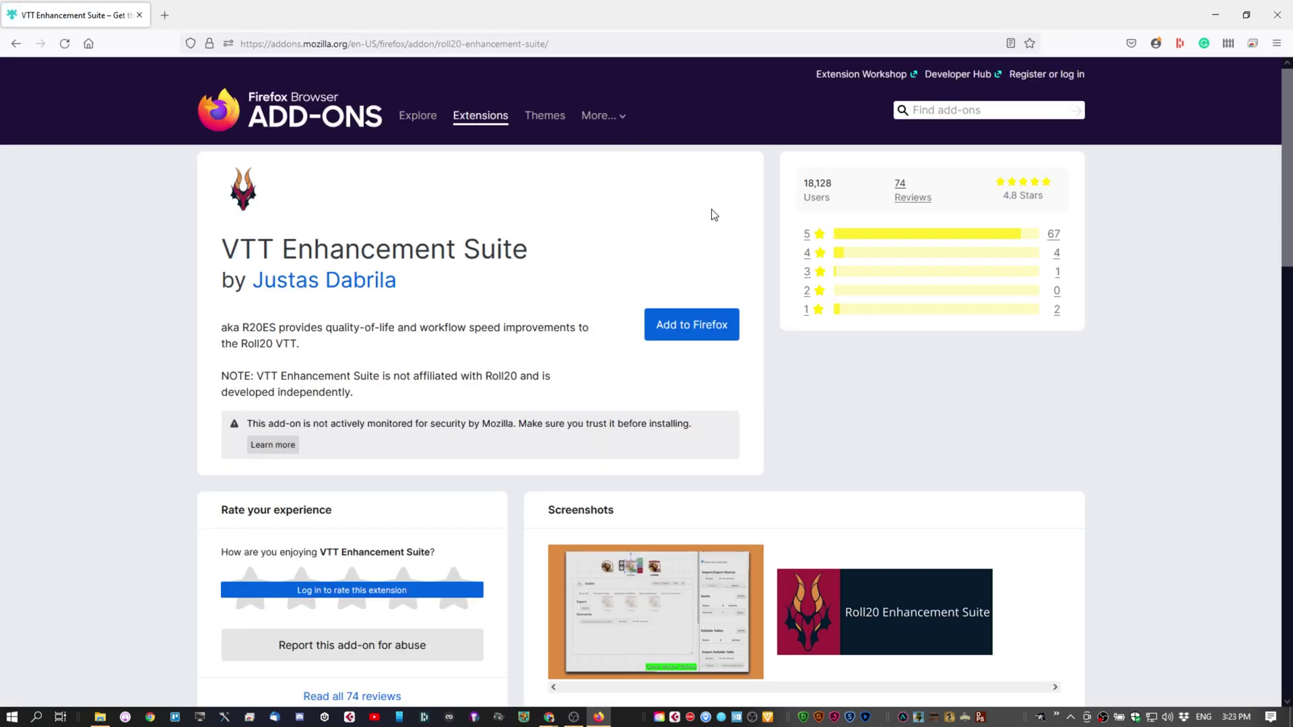
pyautogui.click(677, 326)
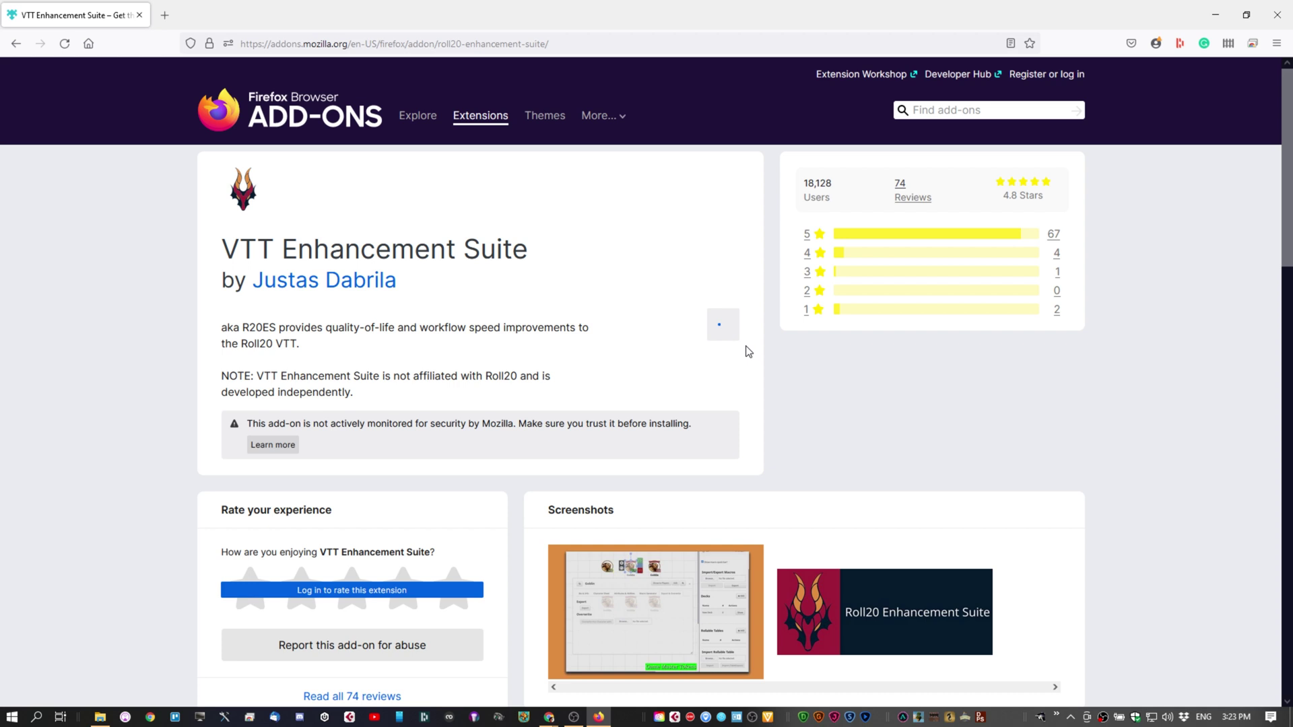
pyautogui.click(423, 143)
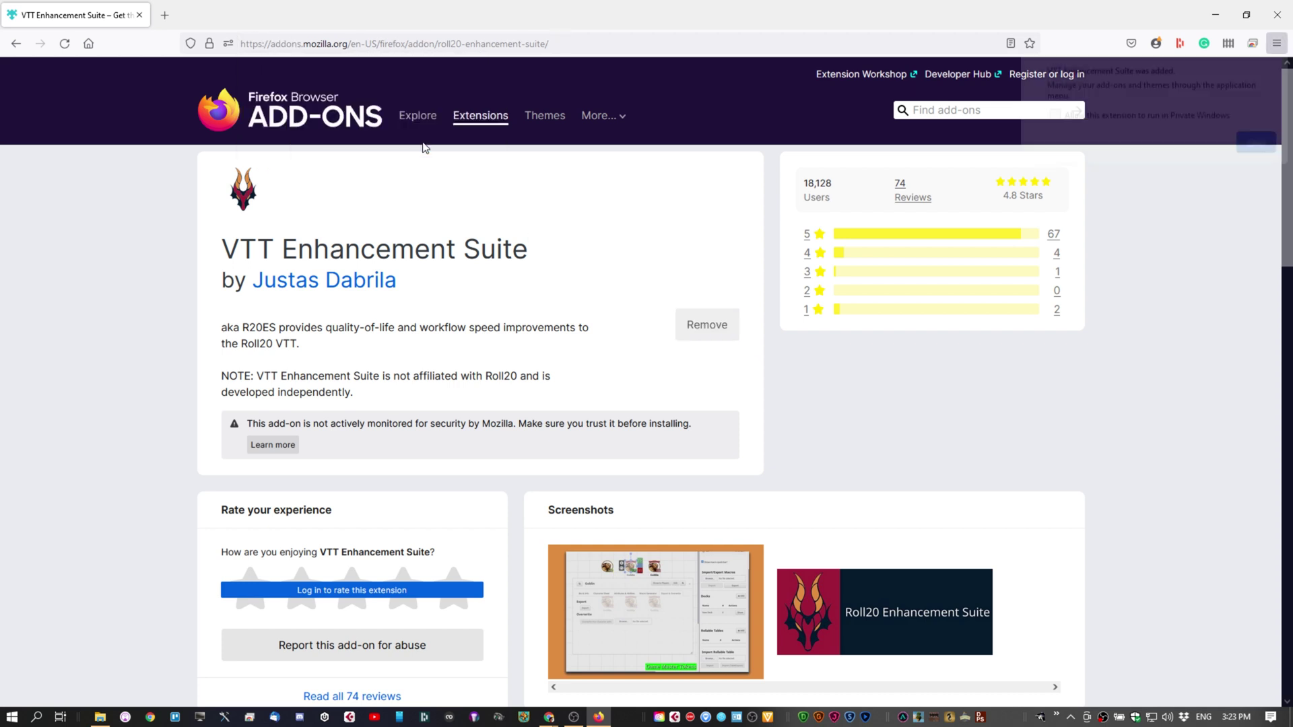
pyautogui.click(1257, 145)
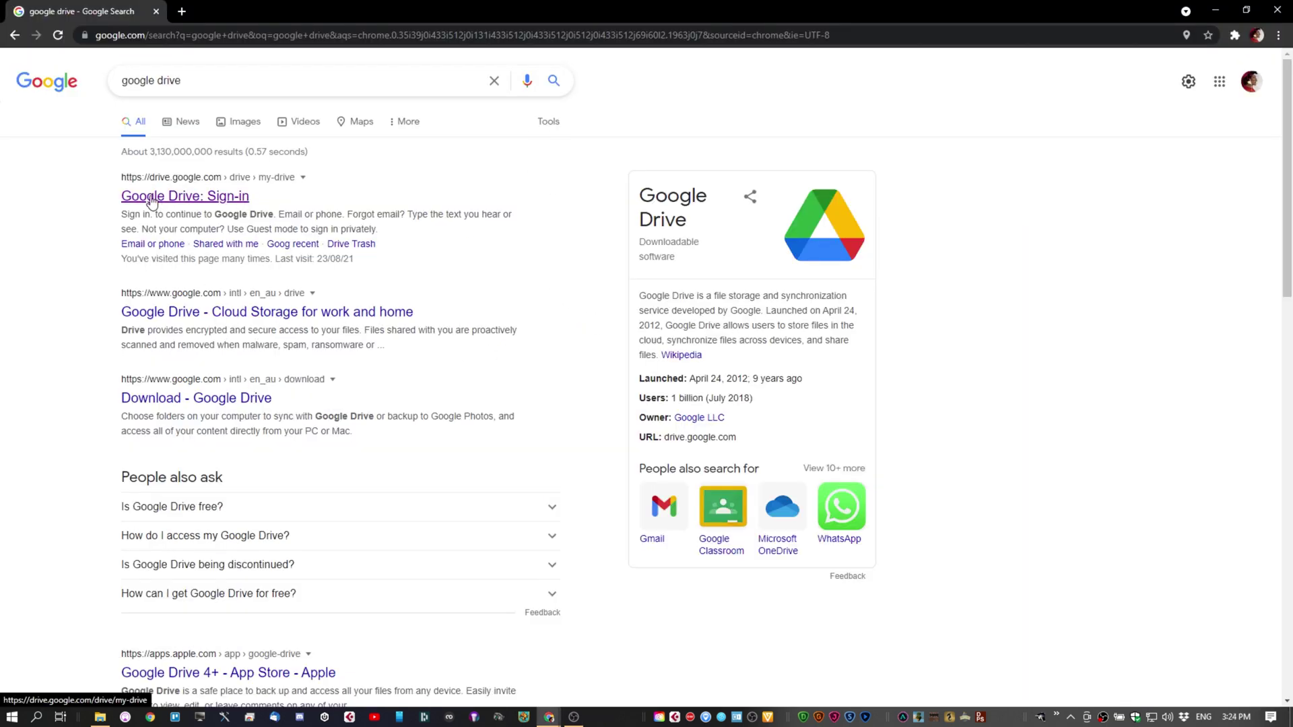
# Step: Upload Cave dungeon.mp4 from the Desktop folder into My Drive
pyautogui.click(207, 200)
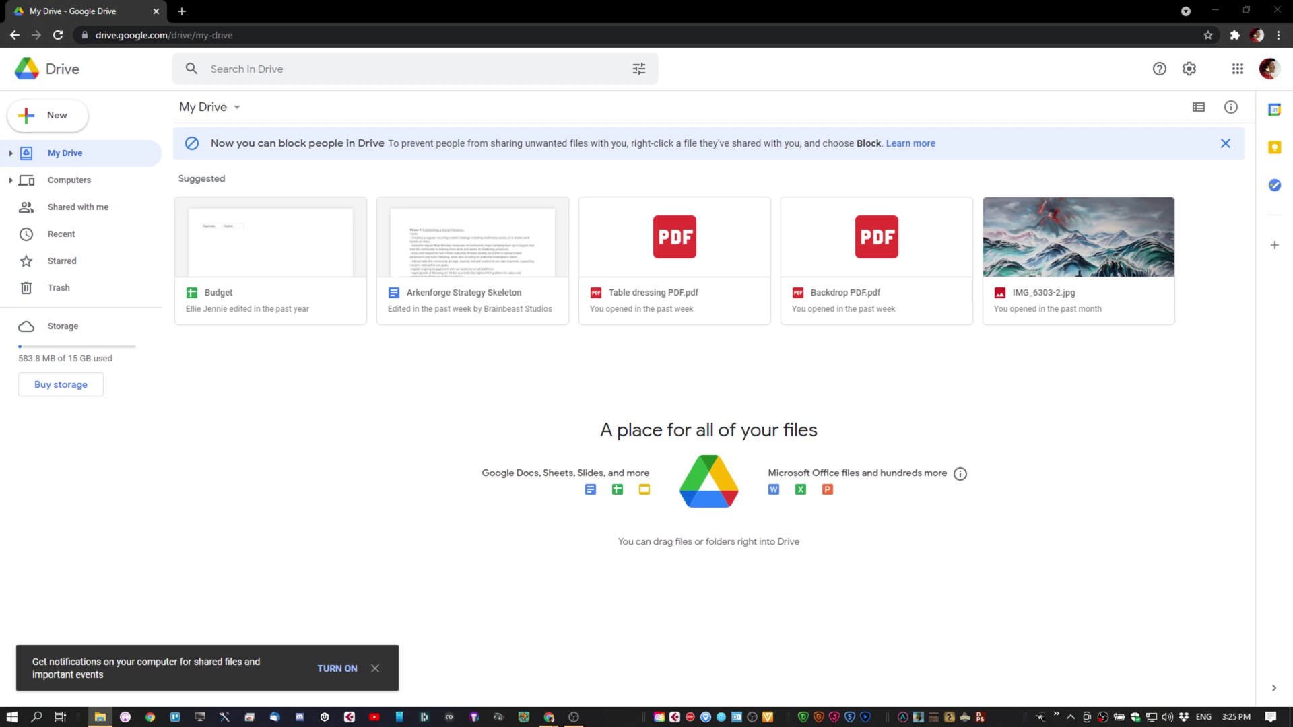
pyautogui.moveTo(1292, 60)
pyautogui.mouseDown()
pyautogui.moveTo(1292, 27)
pyautogui.moveTo(987, 86)
pyautogui.moveTo(1058, 64)
pyautogui.mouseUp()
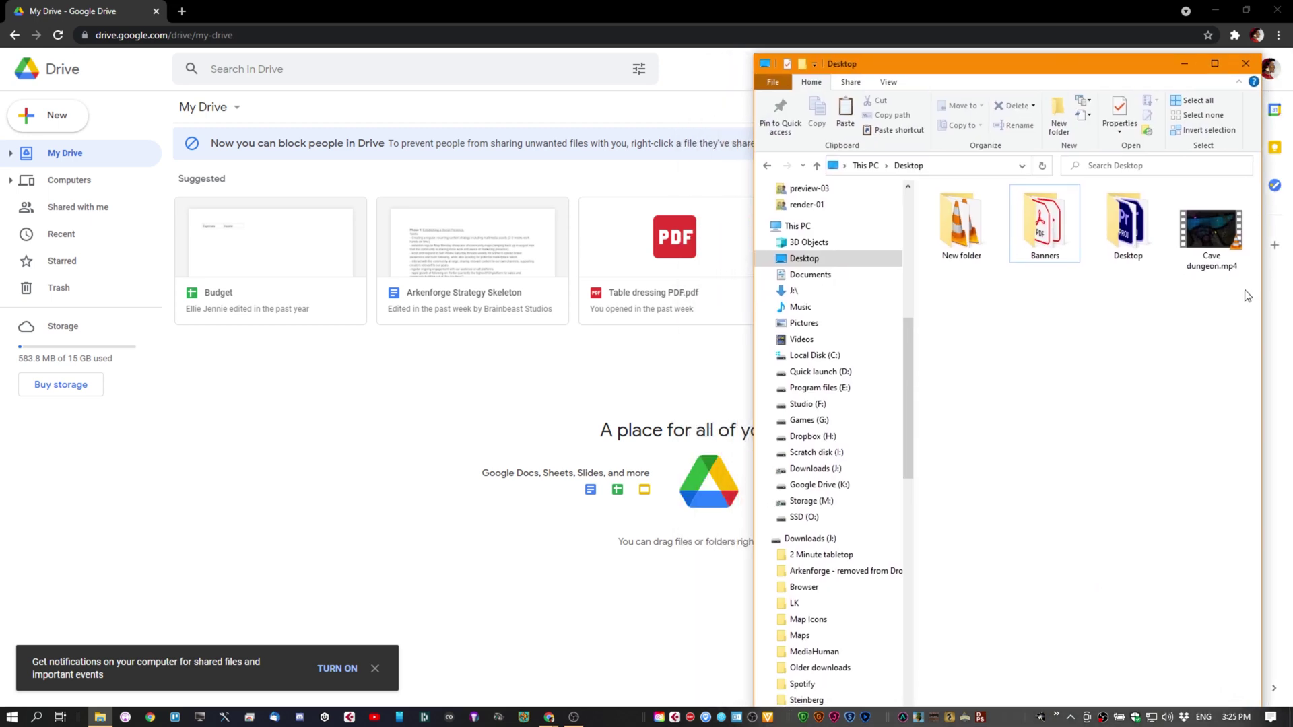
pyautogui.click(1206, 229)
pyautogui.moveTo(1233, 240)
pyautogui.mouseDown()
pyautogui.moveTo(835, 363)
pyautogui.moveTo(362, 444)
pyautogui.moveTo(396, 428)
pyautogui.mouseUp()
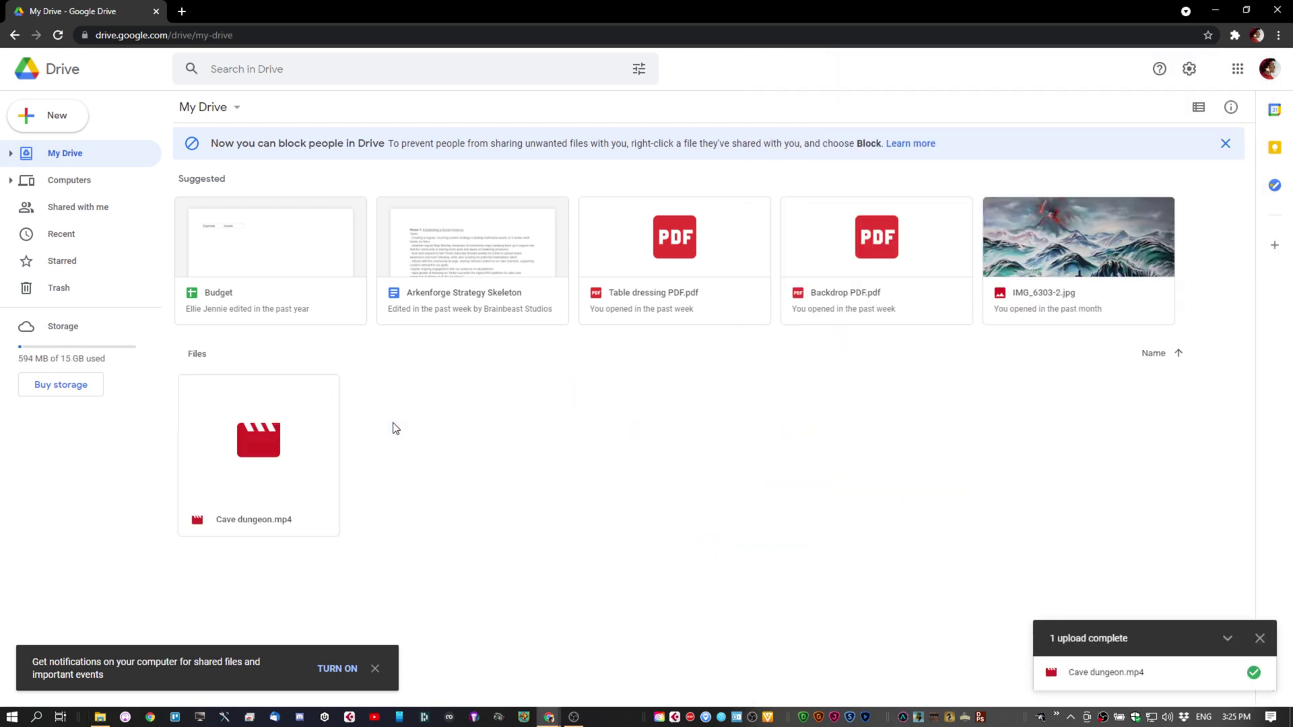
# Step: Copy the sharing link for Cave dungeon.mp4
pyautogui.rightClick(267, 456)
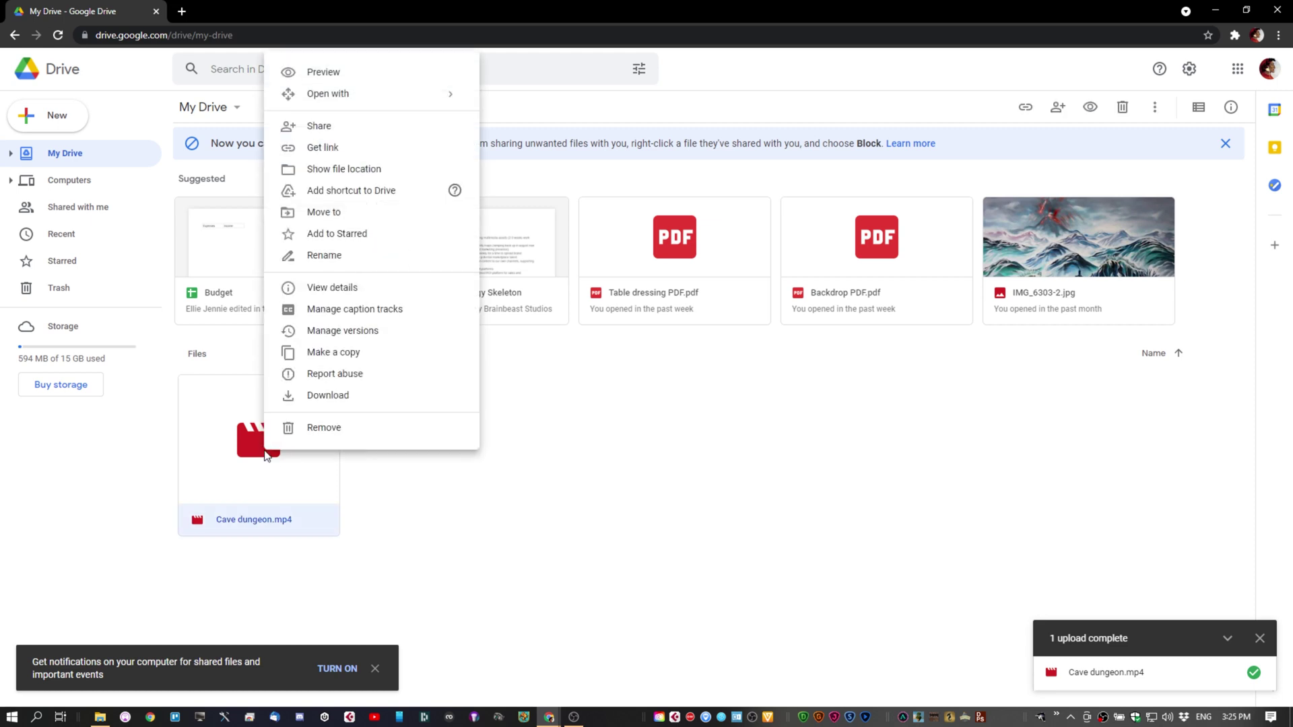
pyautogui.click(341, 148)
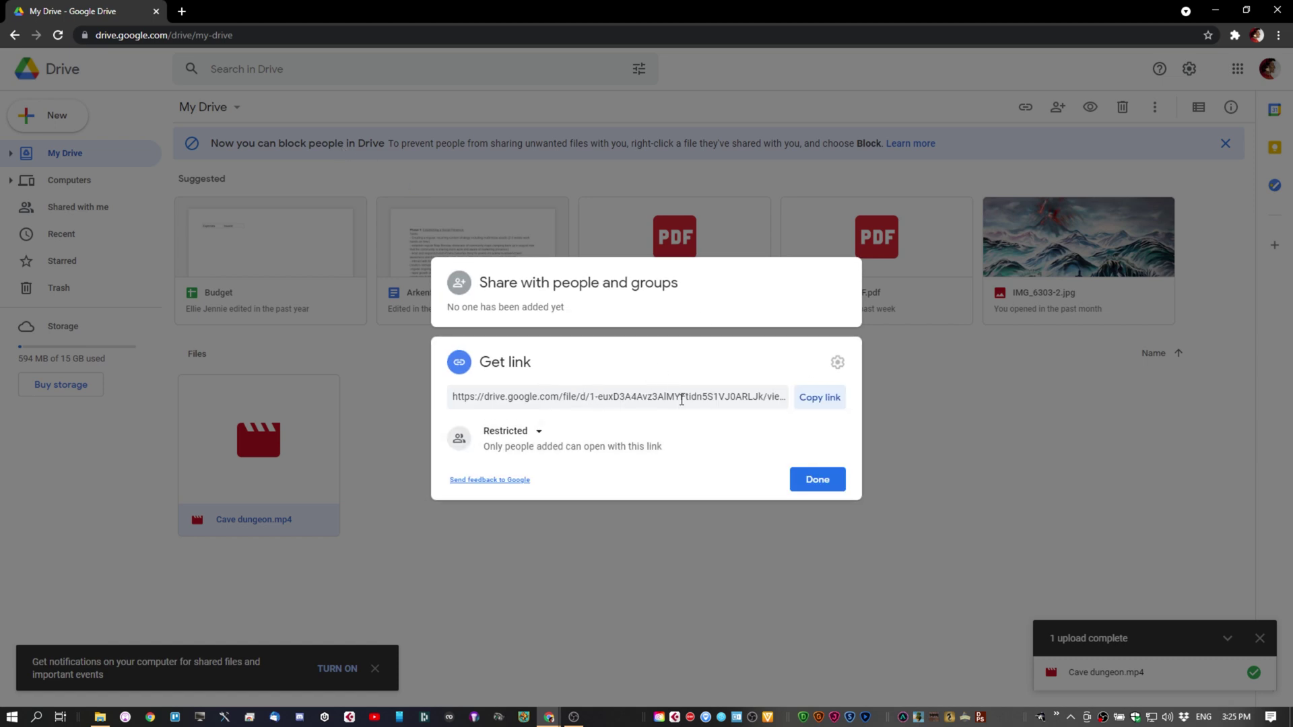
pyautogui.click(812, 398)
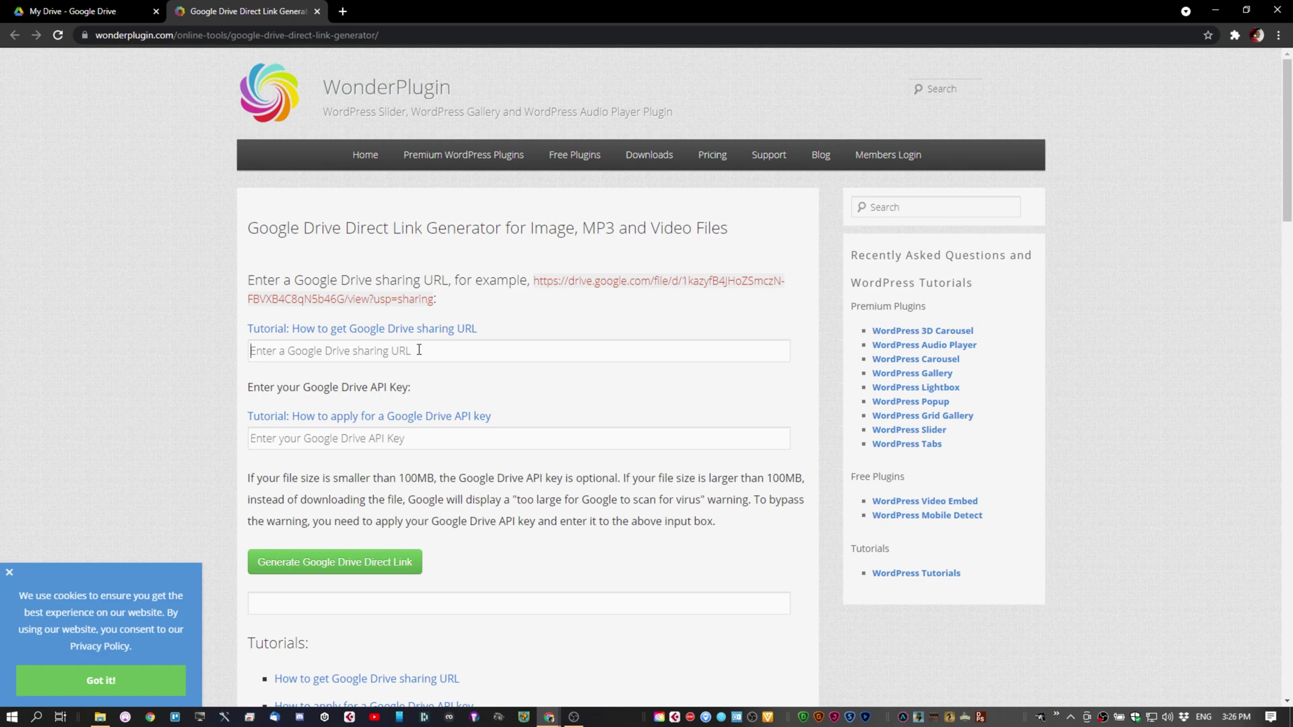
# Step: Paste the Cave dungeon.mp4 sharing URL, then generate and select the uc?export=download direct link
pyautogui.hotkey('ctrl', 'v')
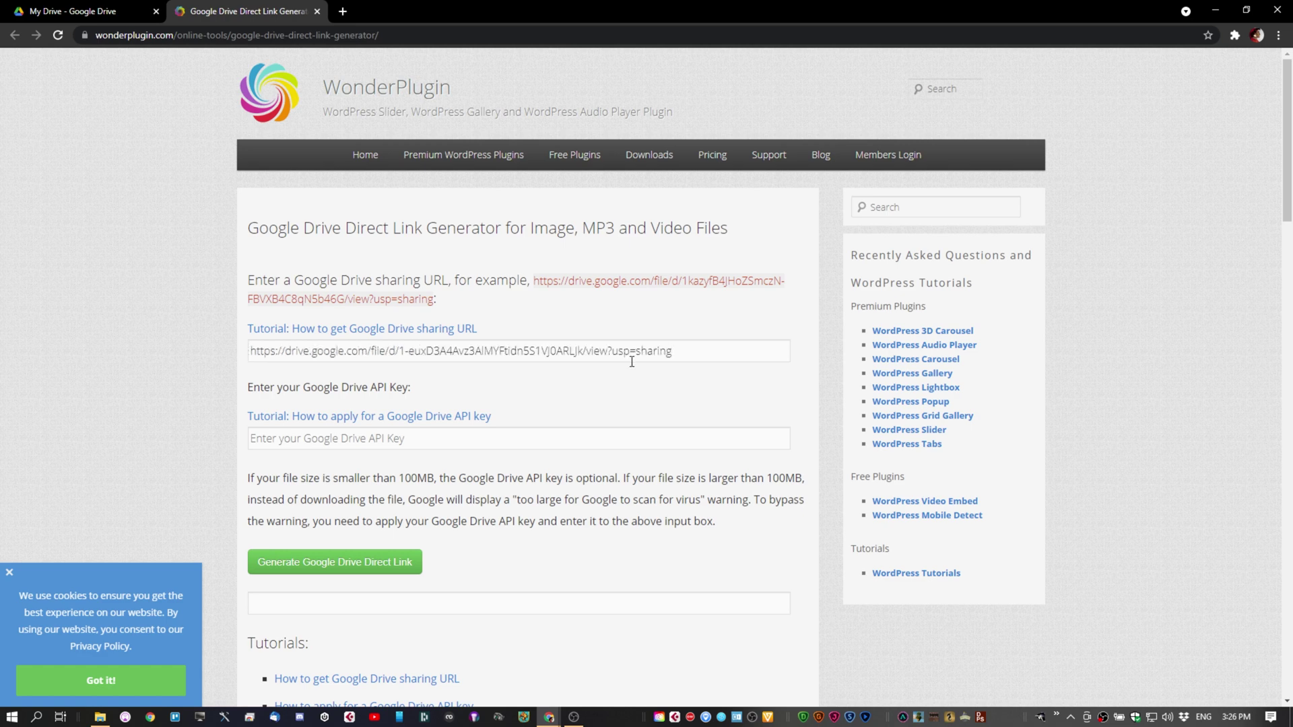
pyautogui.rightClick(717, 355)
pyautogui.click(621, 423)
pyautogui.click(281, 571)
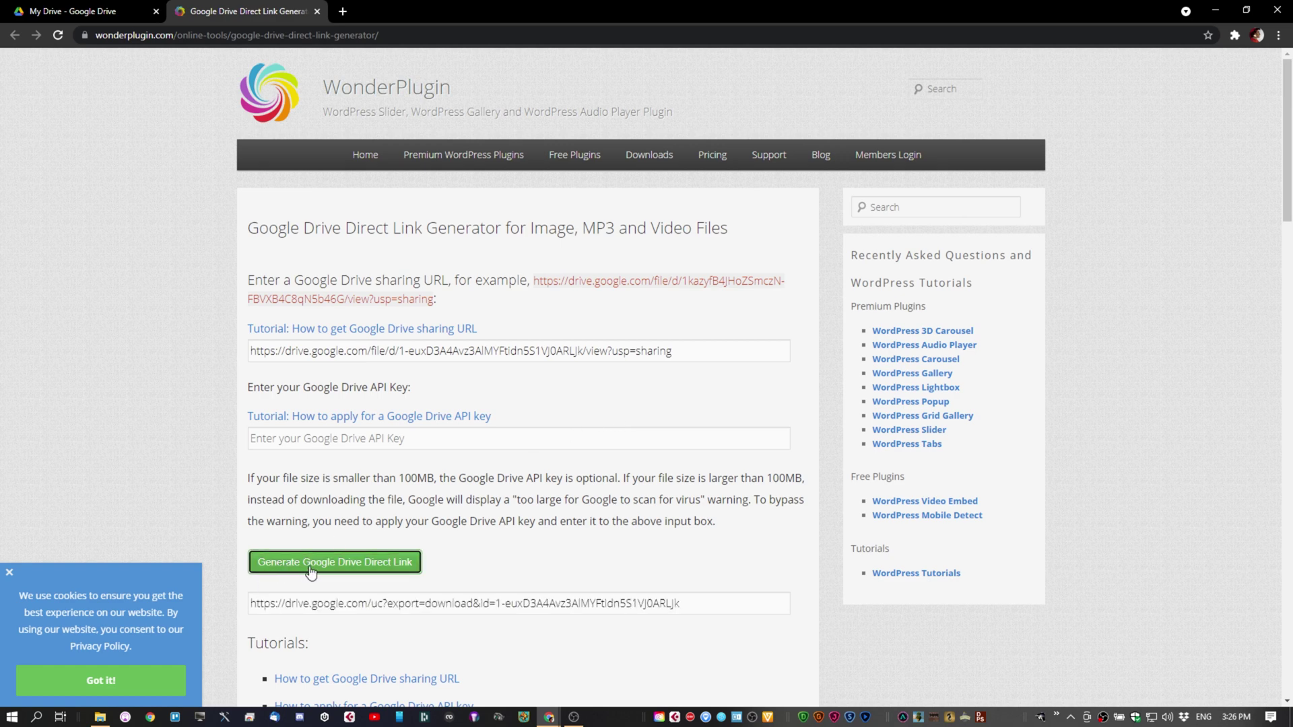
pyautogui.click(719, 605)
pyautogui.moveTo(720, 605); pyautogui.dragTo(223, 606)
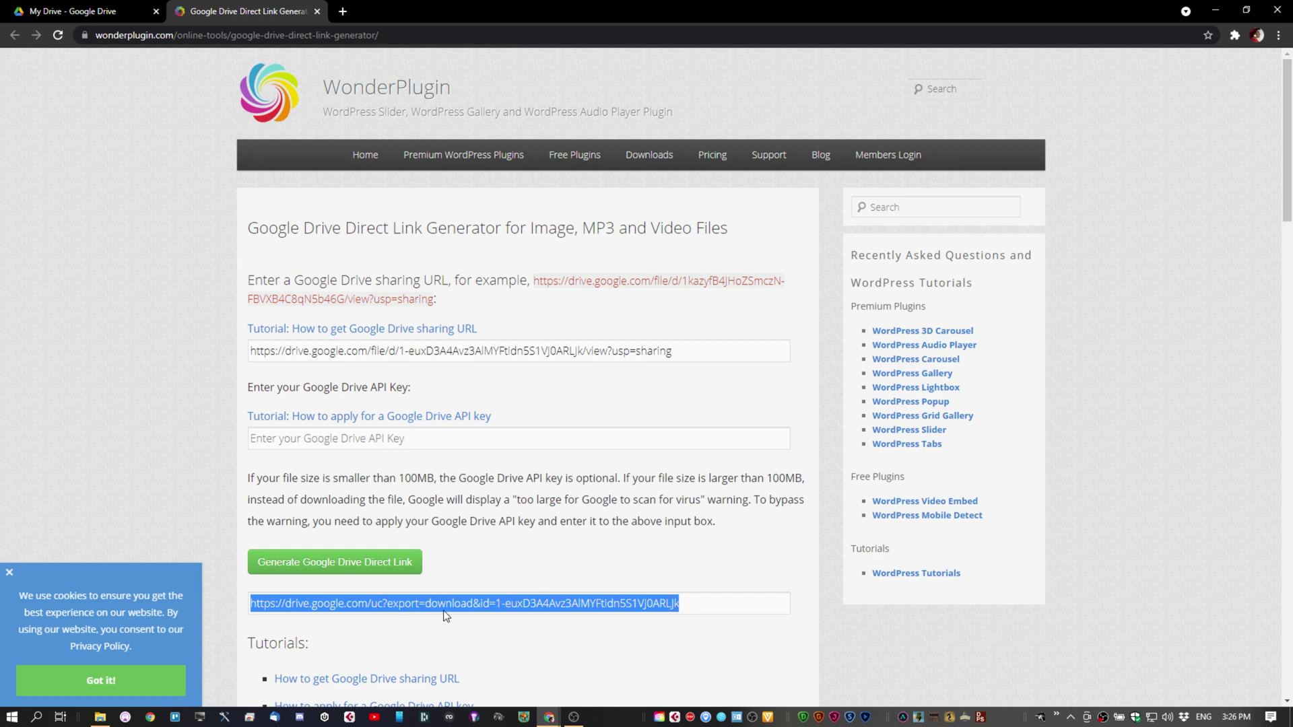
# Step: Go to roll20 in a new tab and launch the Test game
pyautogui.click(342, 11)
pyautogui.write('roll20')
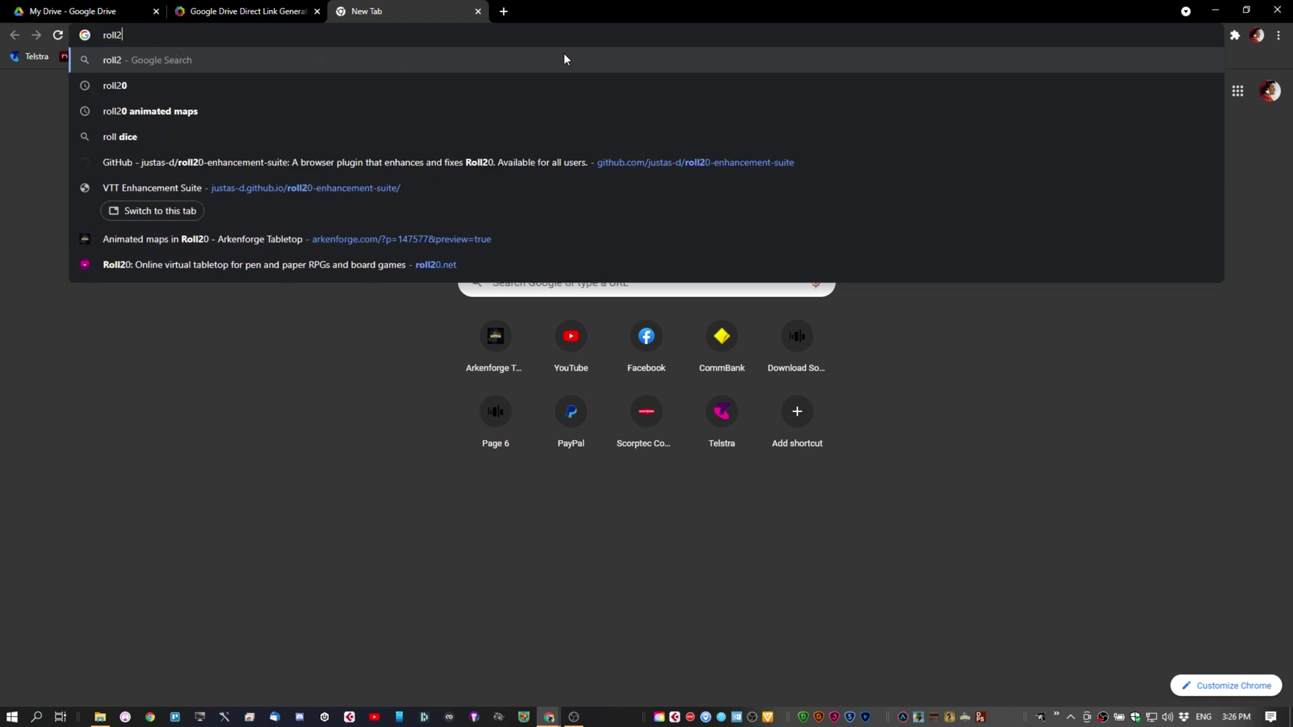
pyautogui.press('Return')
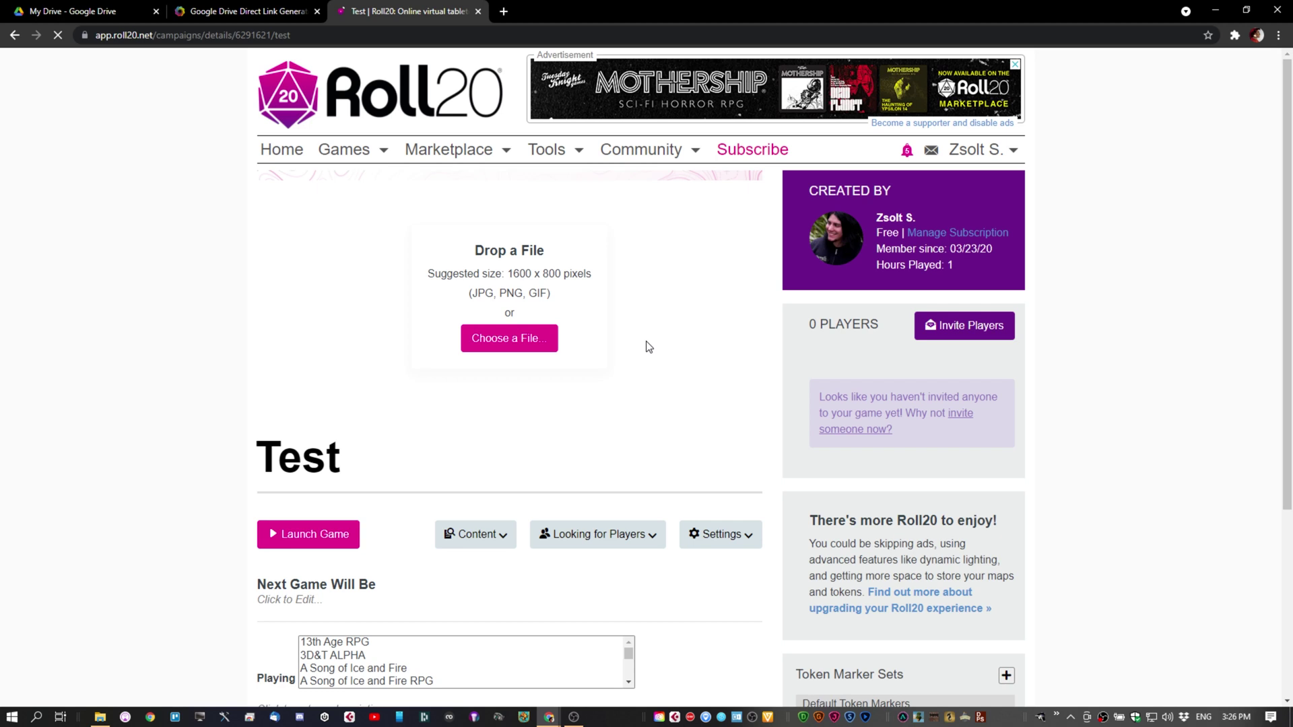
pyautogui.click(311, 564)
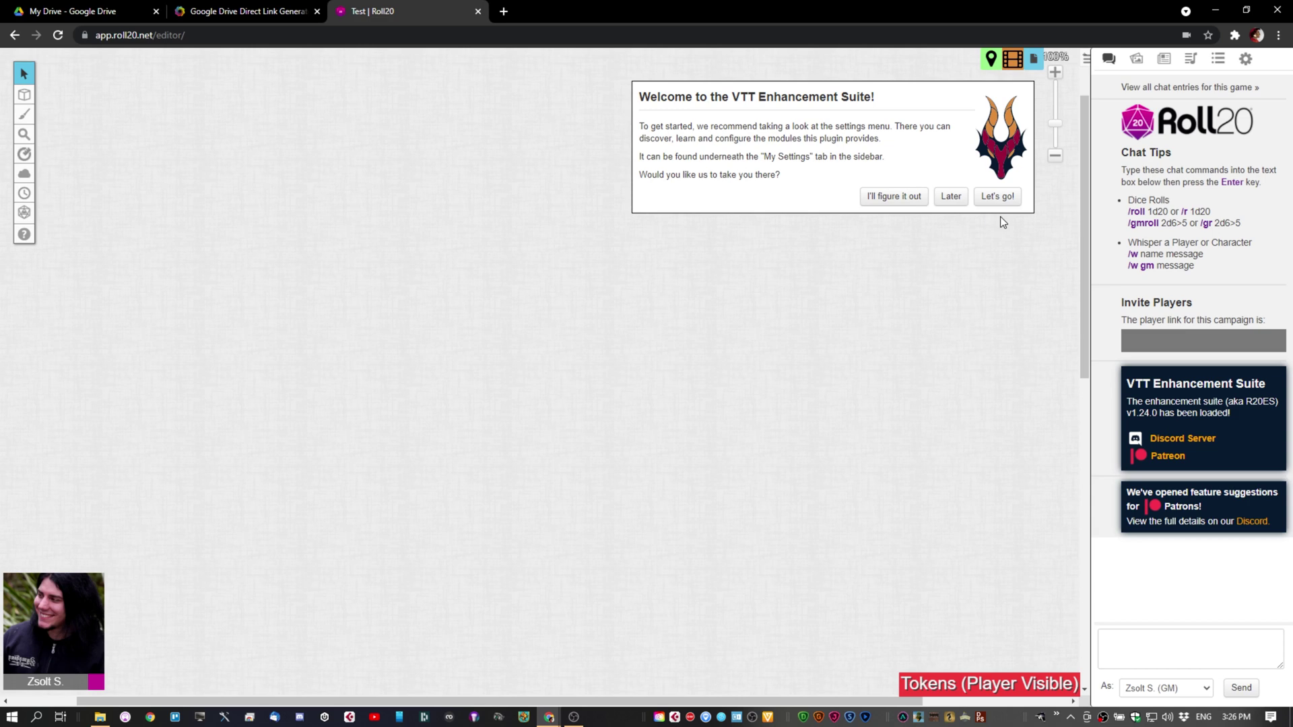
# Step: Close the suite's welcome settings, then paste the direct Drive link as the animated background Media URL
pyautogui.click(1004, 199)
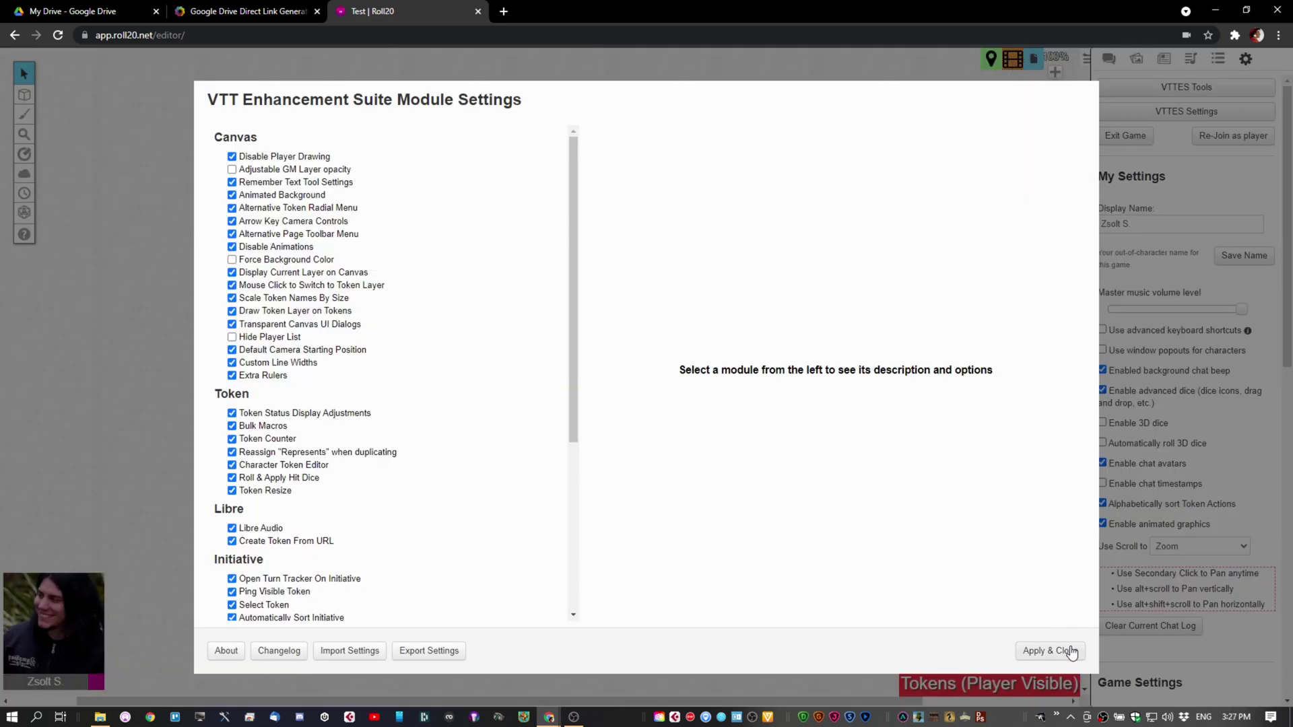
pyautogui.click(1068, 650)
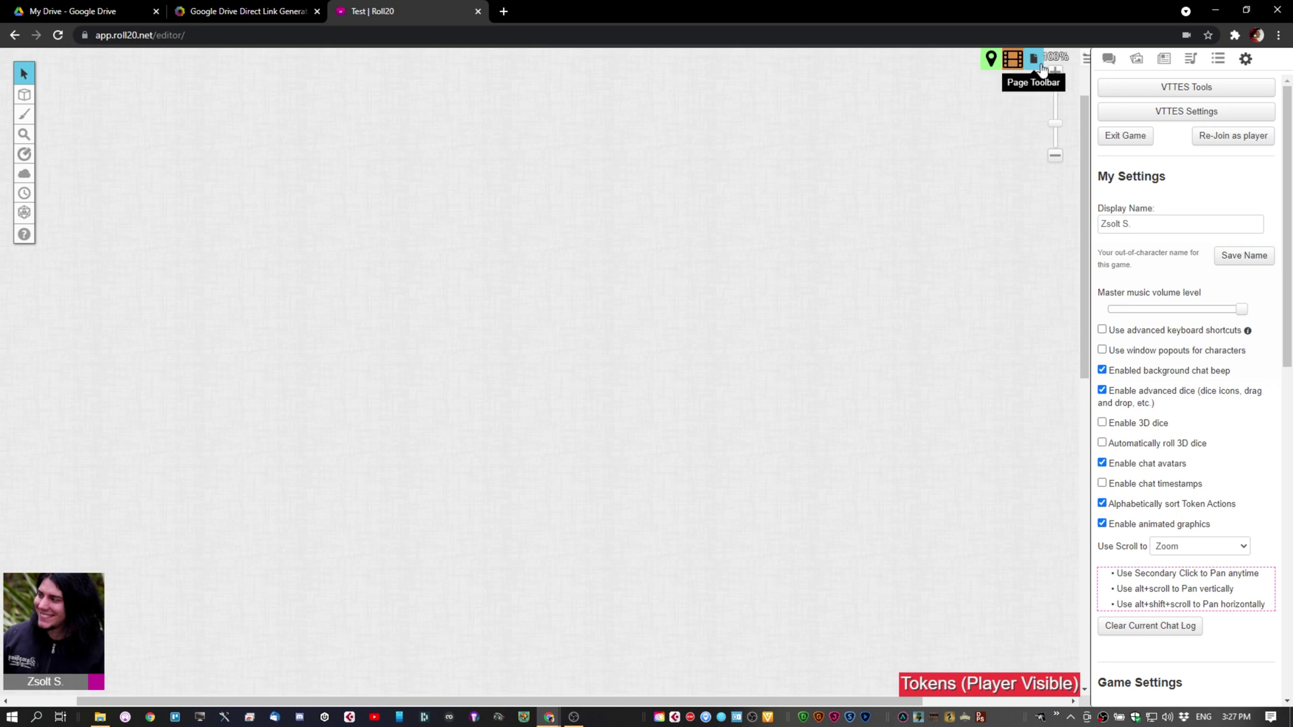
pyautogui.click(1016, 64)
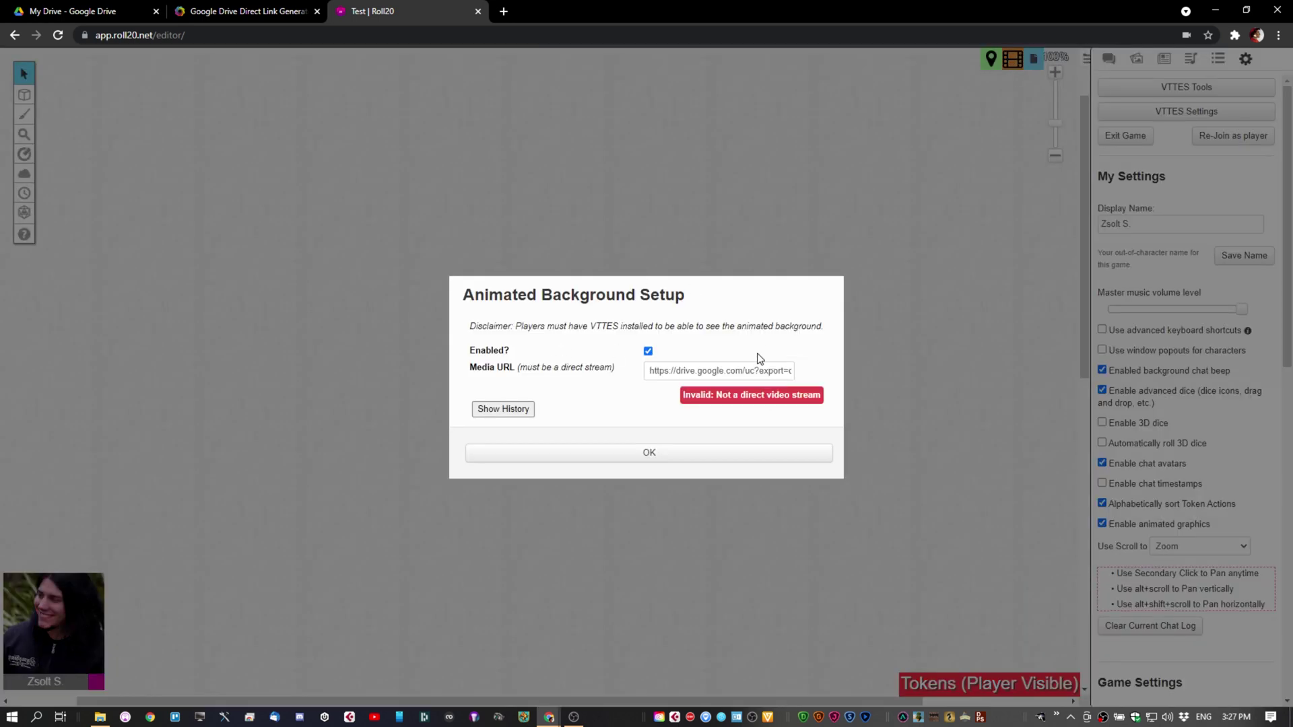
pyautogui.tripleClick(684, 372)
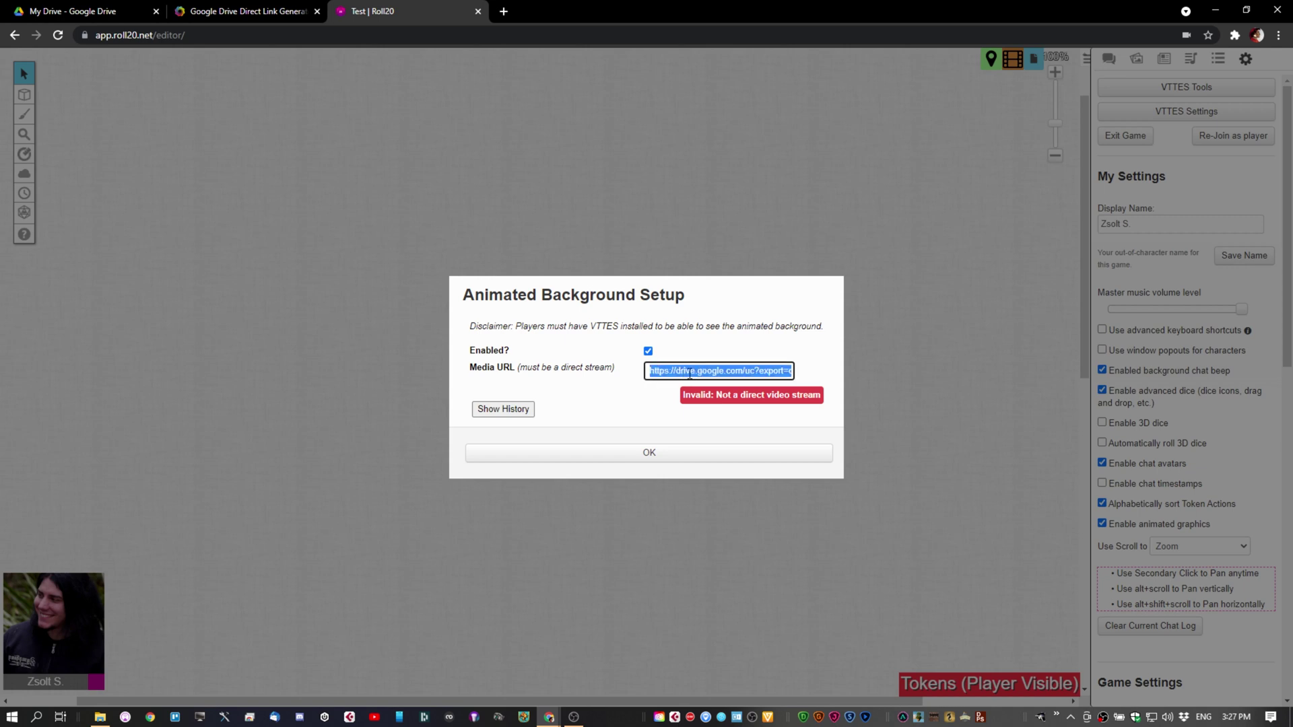
pyautogui.hotkey('ctrl', 'v')
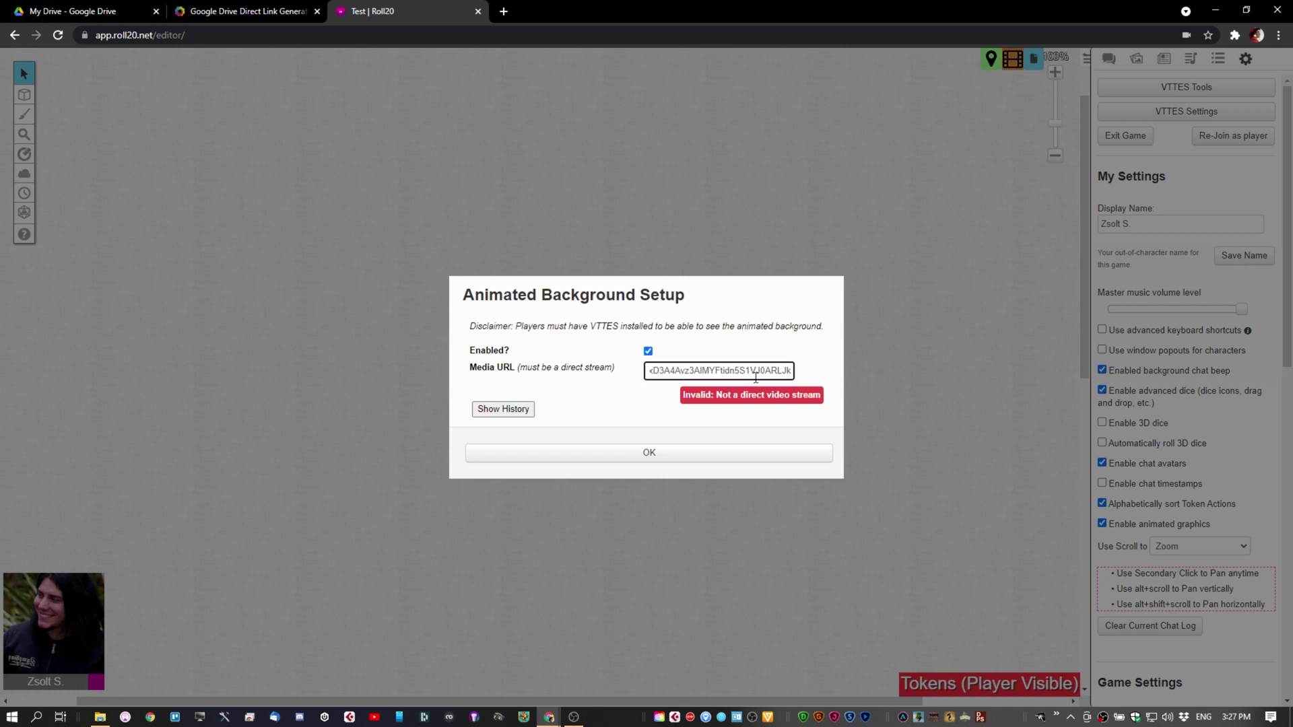
pyautogui.click(641, 457)
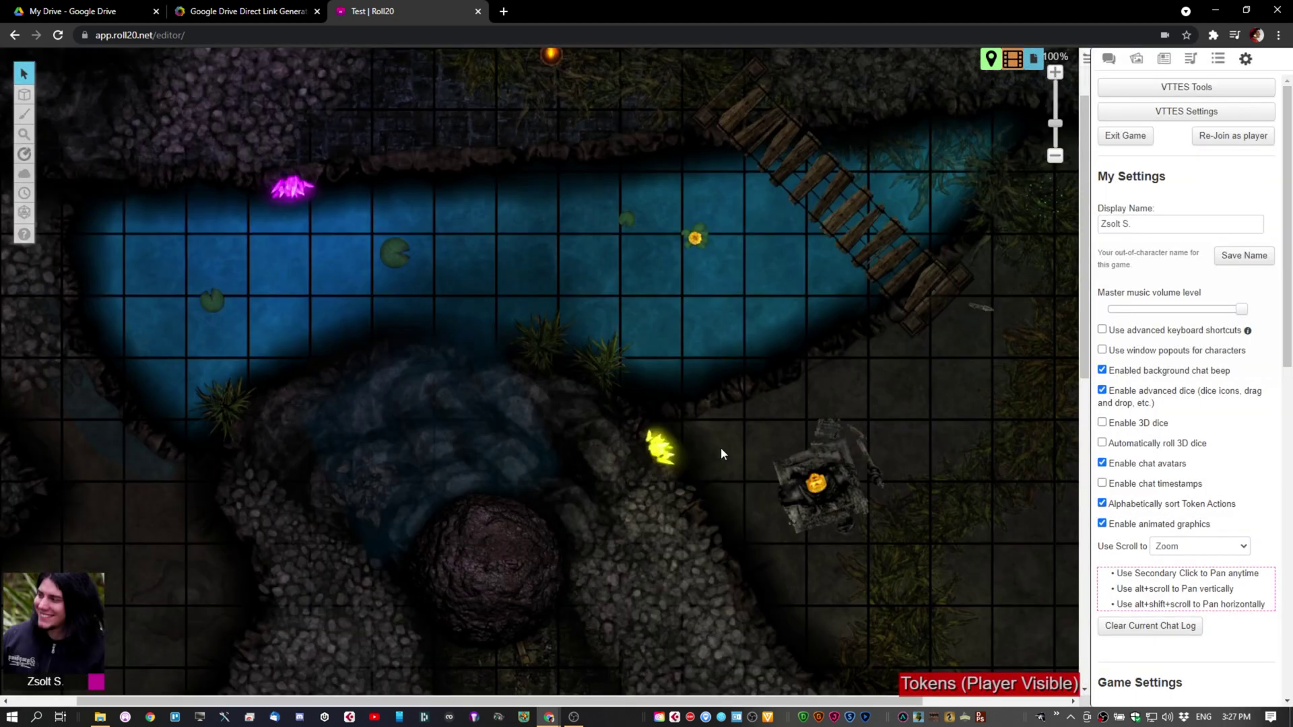